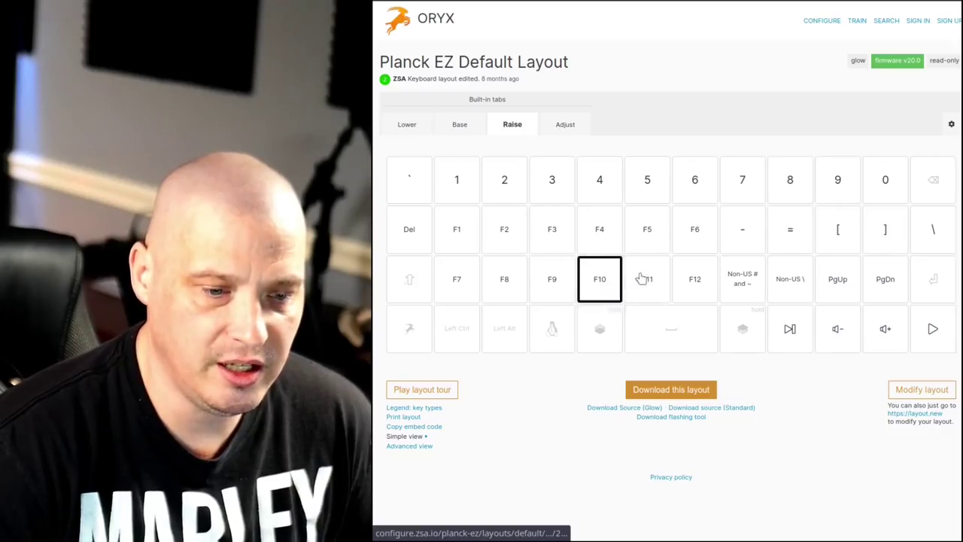
Step: Review the Base and Adjust layers of the Planck EZ Default Layout
left_click(459, 125)
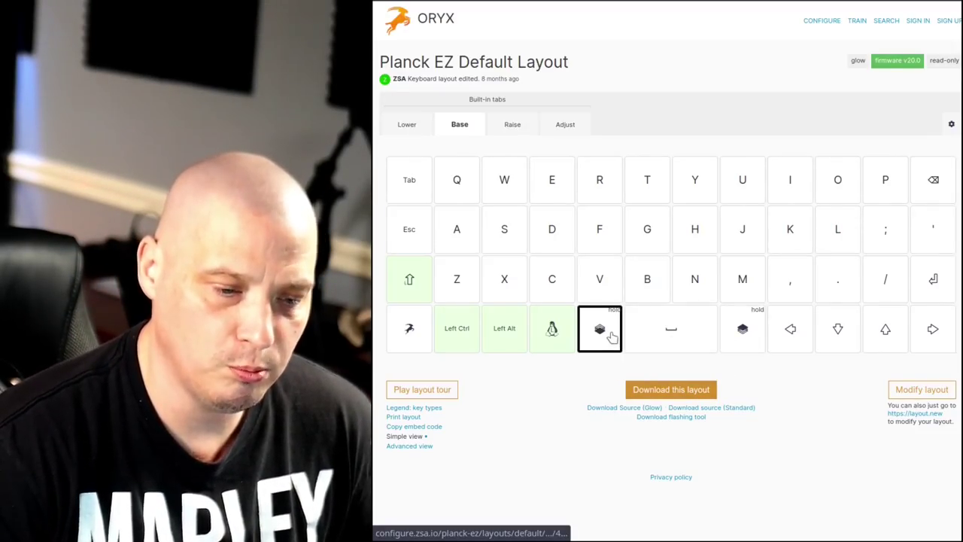
left_click(566, 125)
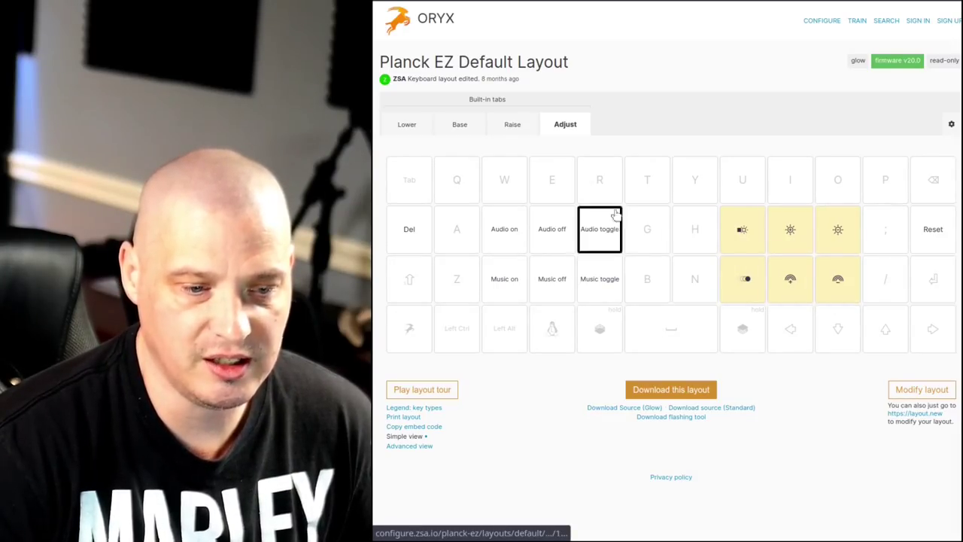
left_click(463, 126)
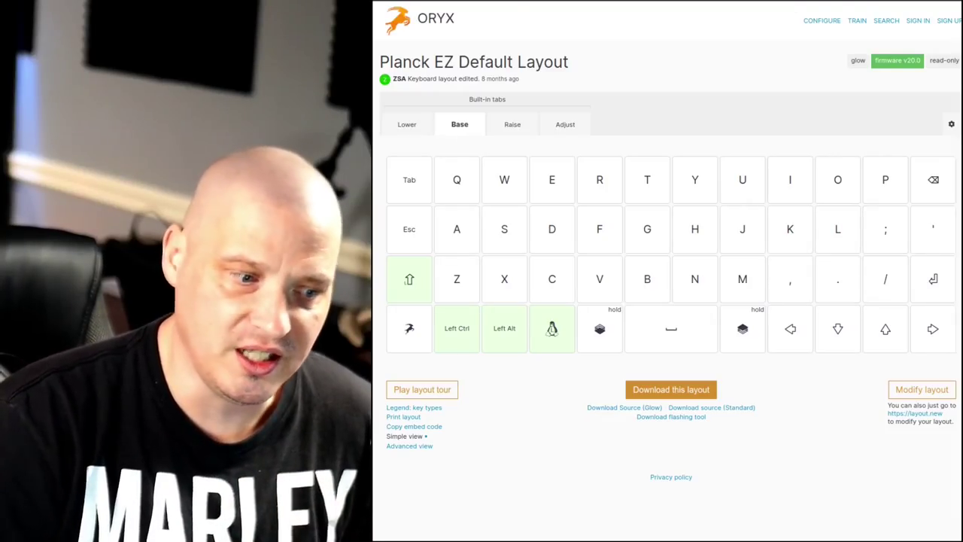
Step: Switch to the DistroTube Qwerty Planck layout and inspect the Enter key's tap and hold actions on the Base layer
key("ctrl+Tab")
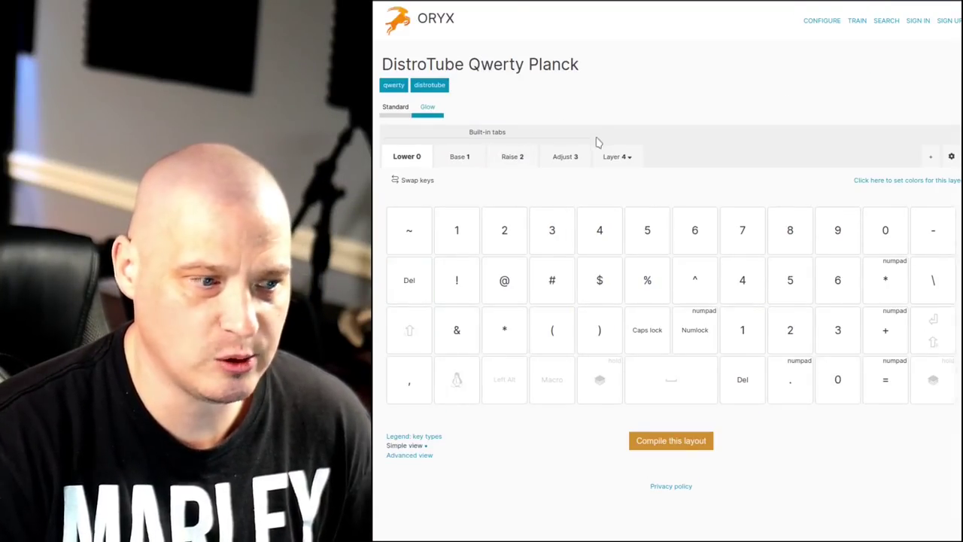
left_click(463, 160)
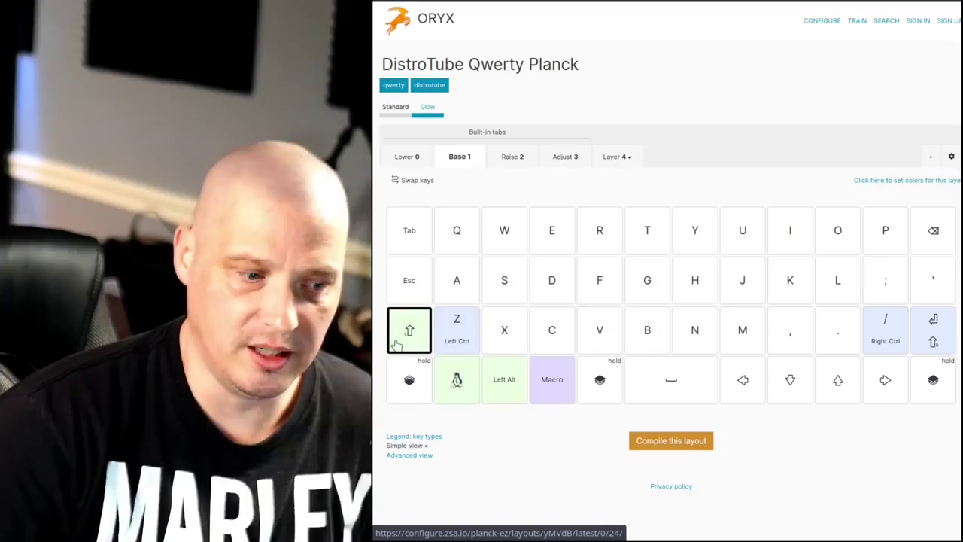
left_click(933, 343)
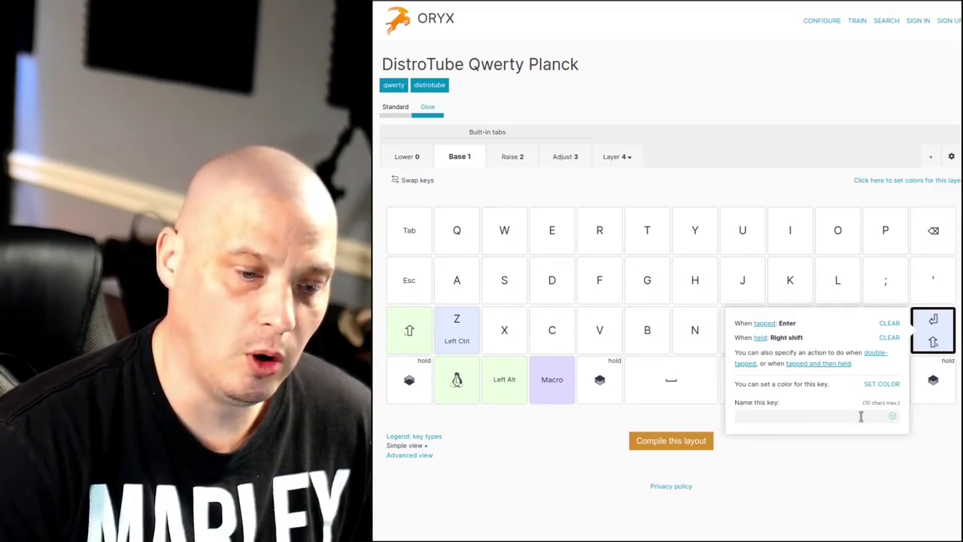
left_click(894, 481)
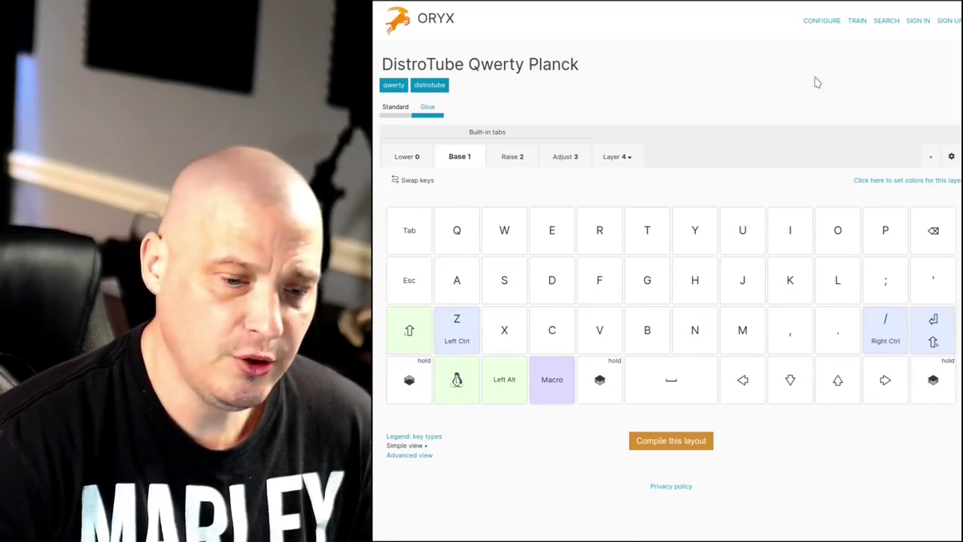
Step: Compare the Lower layer of the DistroTube Qwerty Planck layout with that of the Planck EZ Default Layout
key("alt+Left")
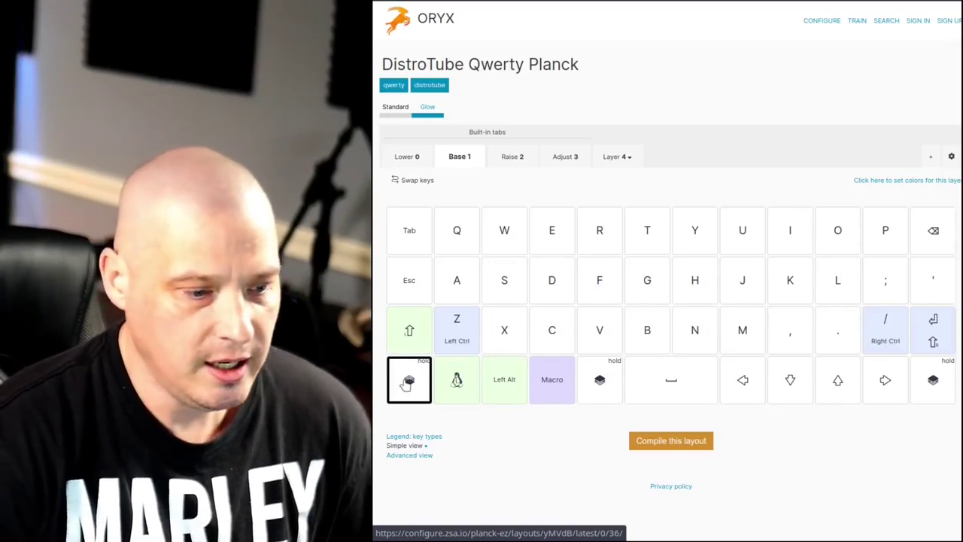
left_click(403, 157)
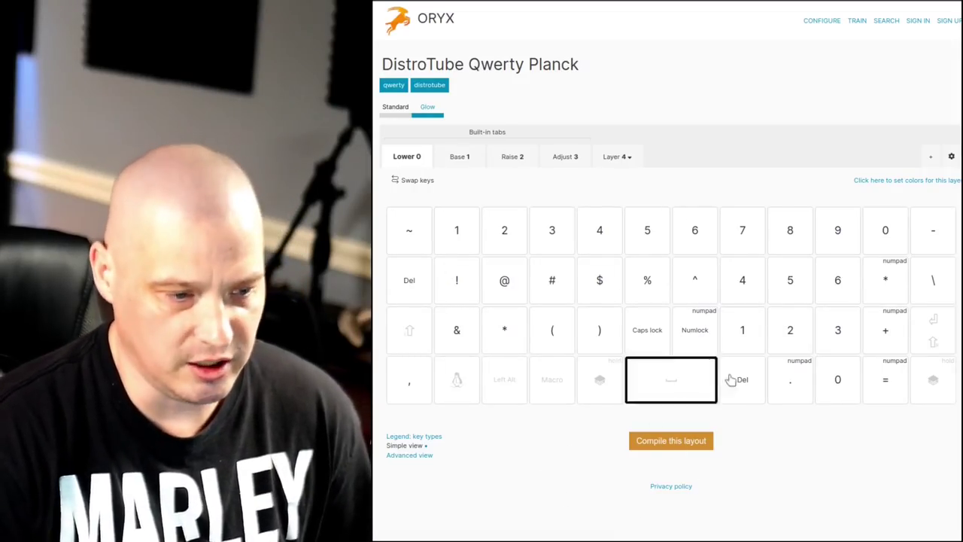
key("alt+Left")
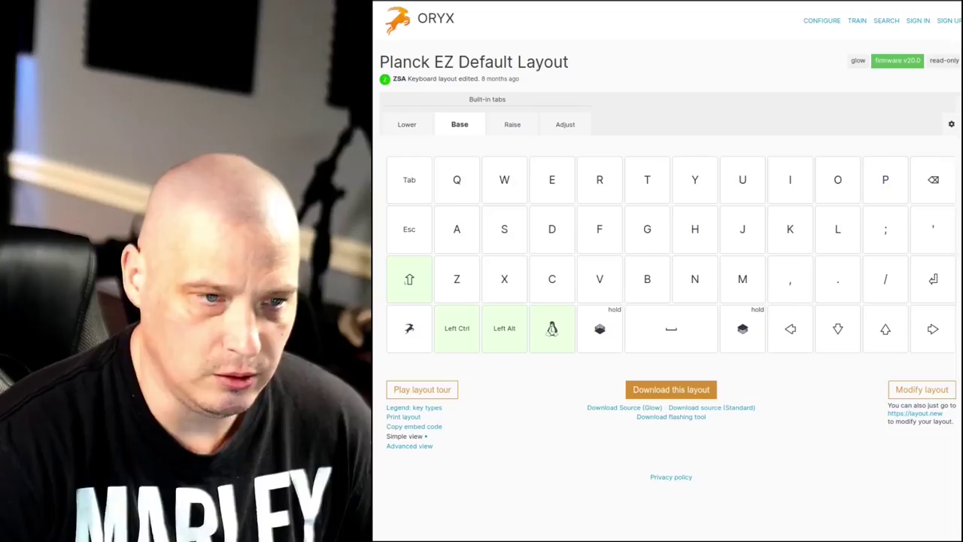
left_click(406, 124)
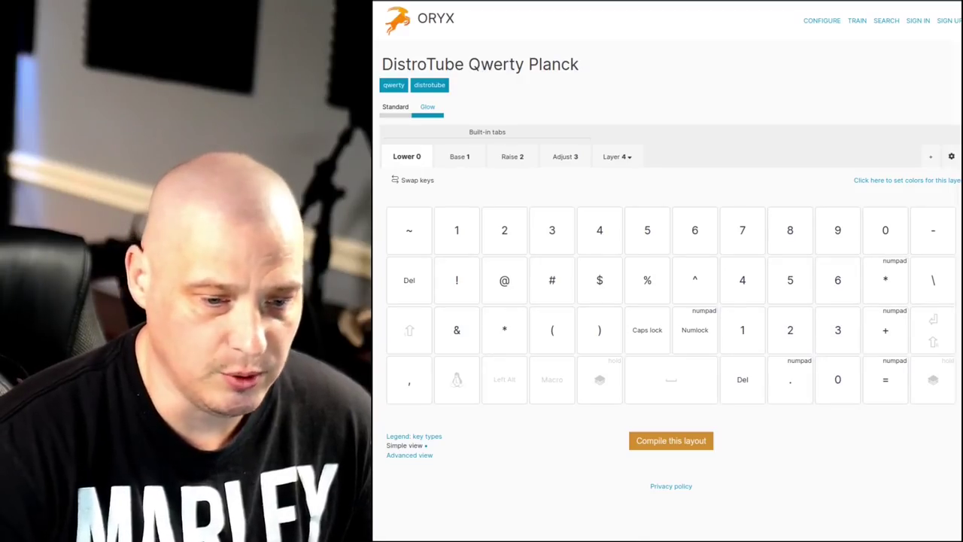
Step: Return to the Planck EZ Default Layout and look through its Base, Raise and Lower layers
key("alt+Left")
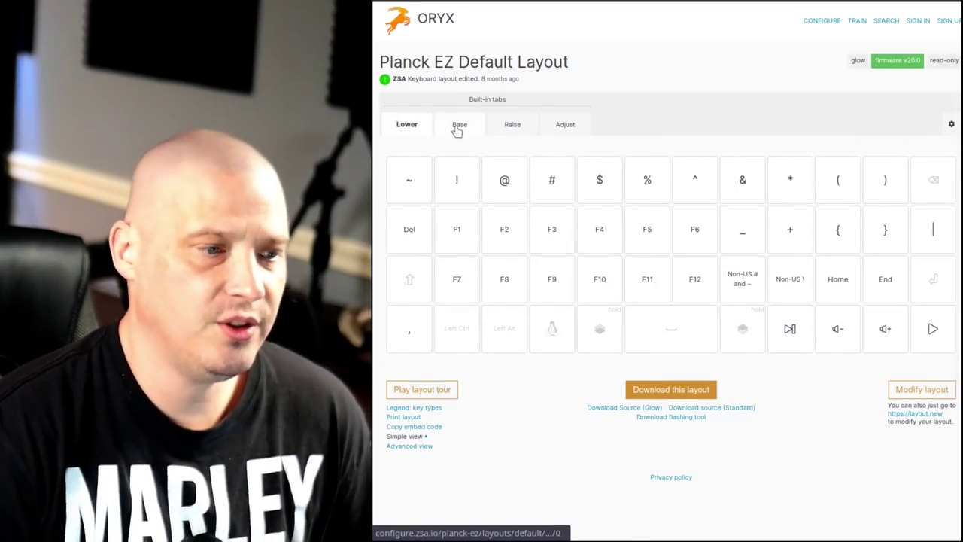
left_click(458, 128)
left_click(509, 125)
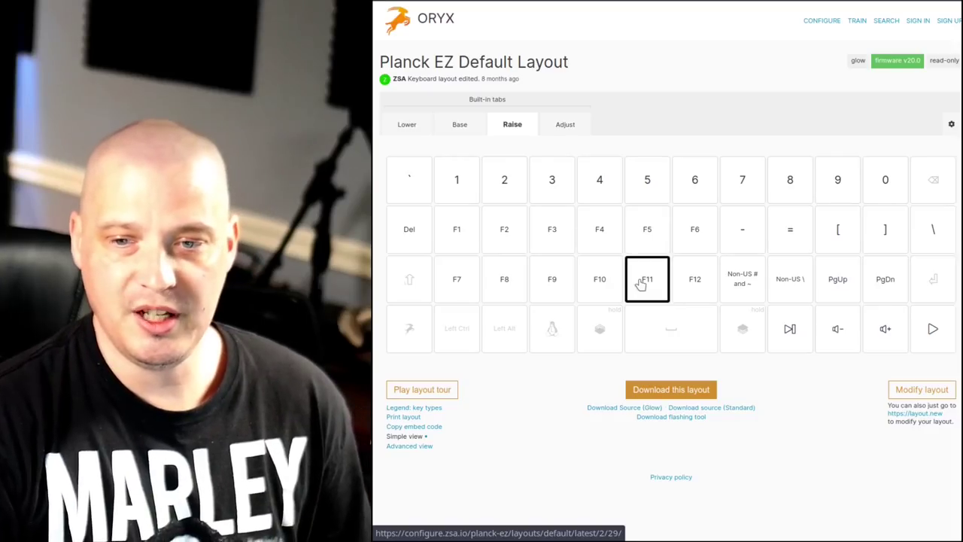
left_click(407, 125)
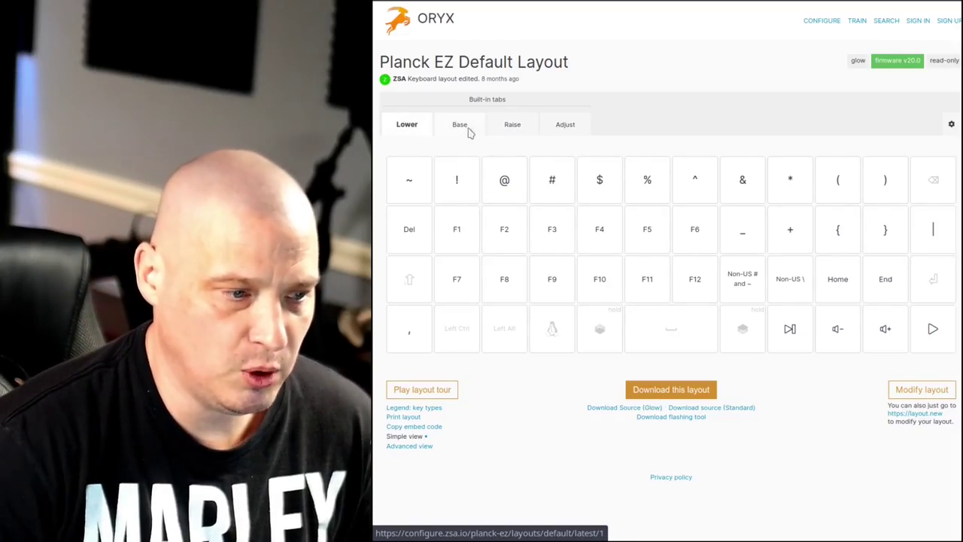
left_click(510, 126)
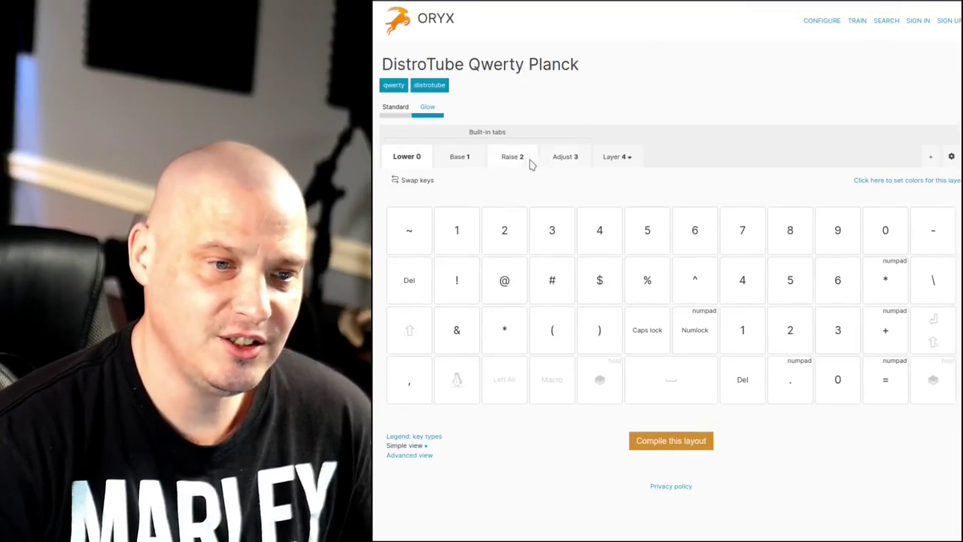
Step: Examine the Raise, Lower and Base layers of the DistroTube Qwerty Planck layout
left_click(517, 159)
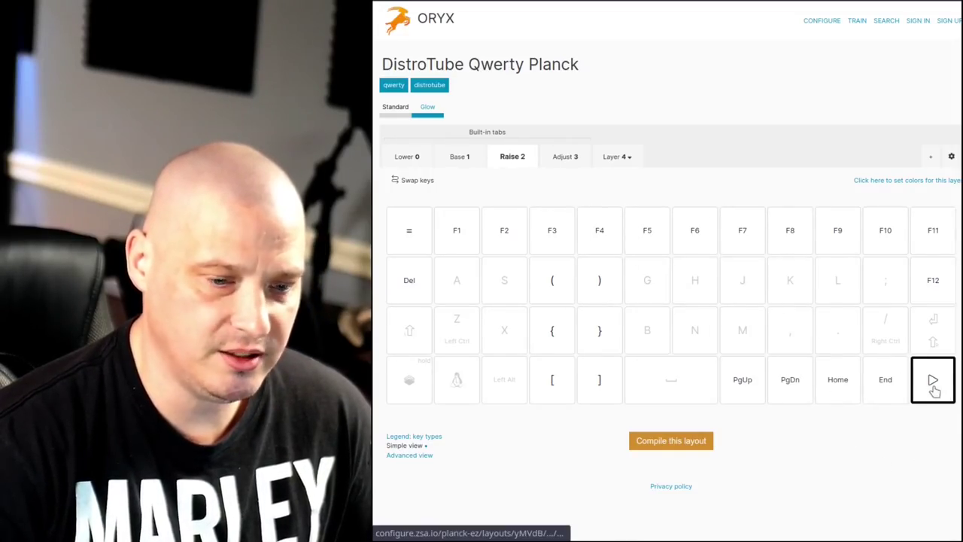
left_click(406, 157)
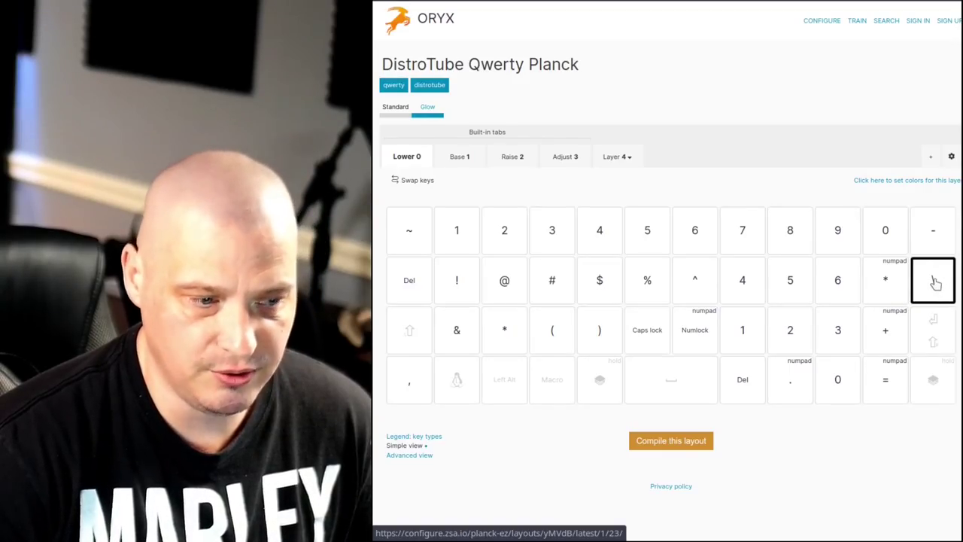
left_click(459, 159)
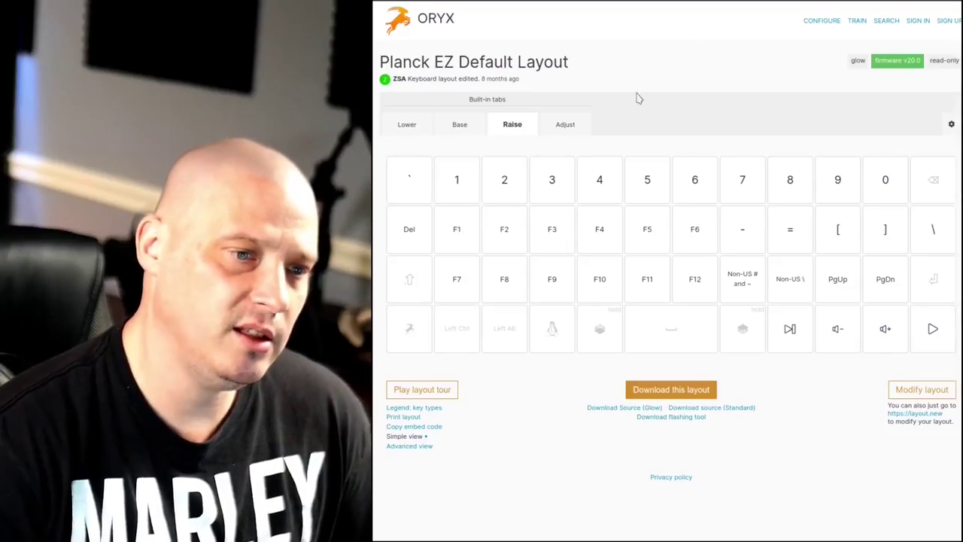
Step: Compare where numbers, symbols and brackets sit on the Lower and Raise layers of the Planck EZ Default Layout, ending on Base
left_click(453, 127)
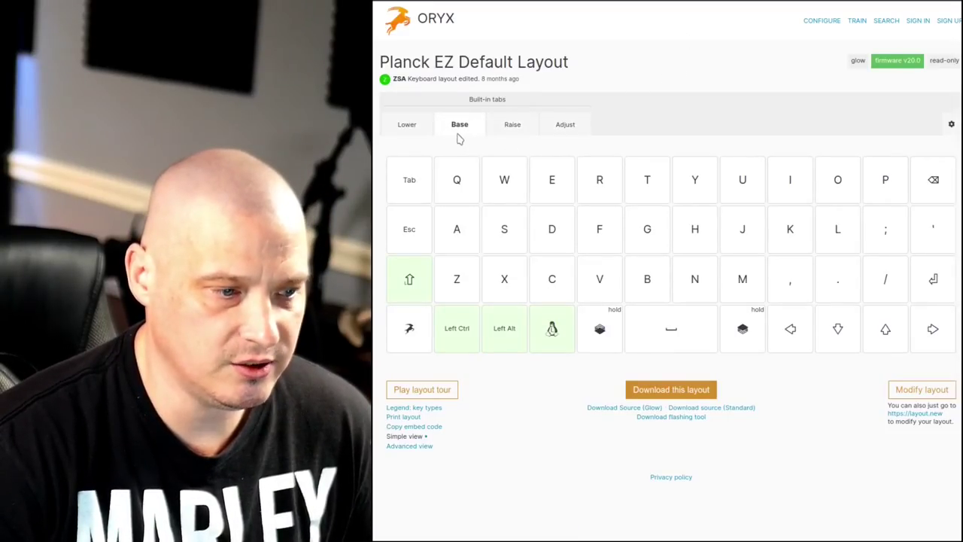
left_click(408, 126)
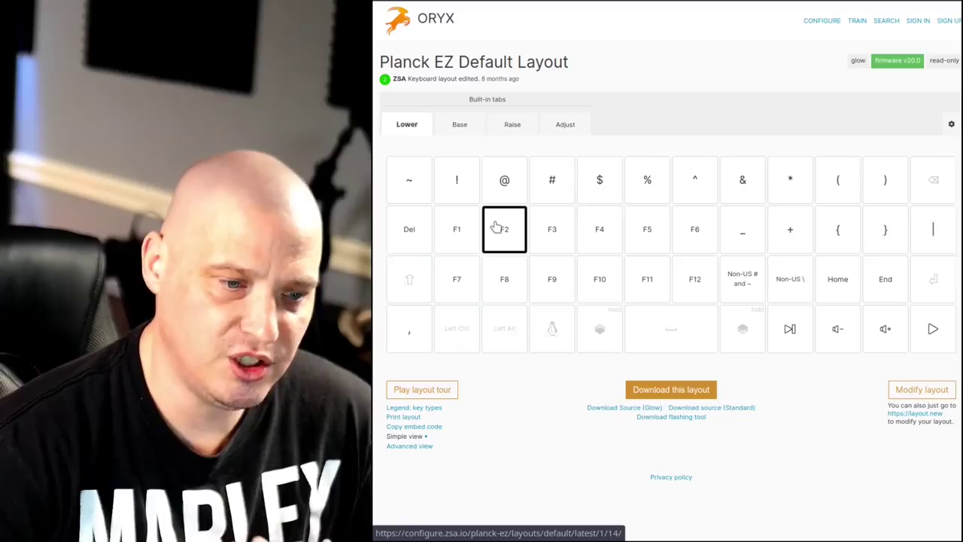
left_click(512, 125)
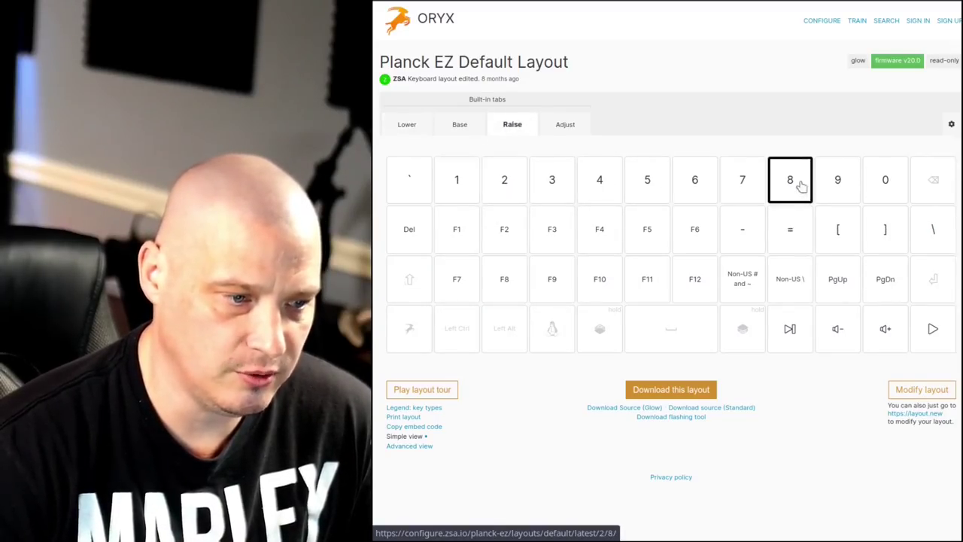
left_click(409, 128)
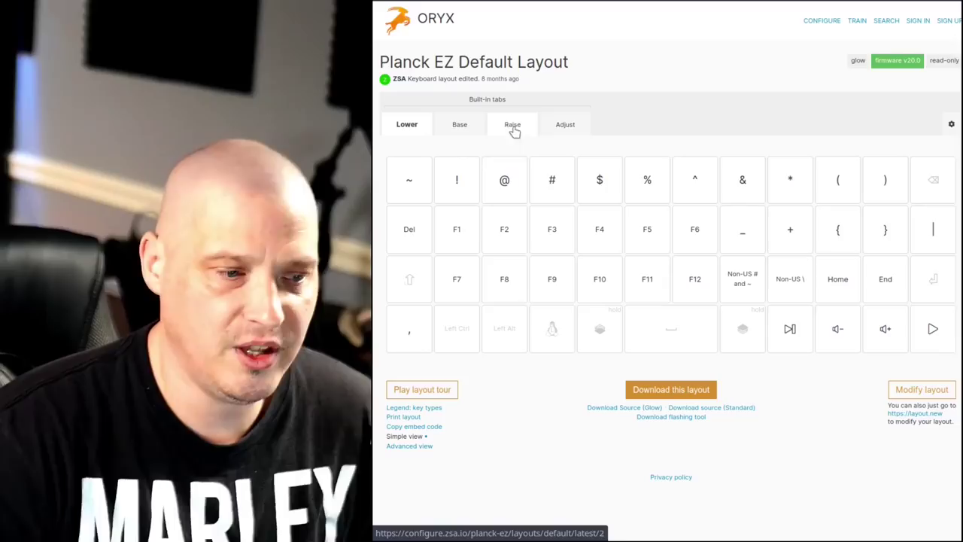
left_click(509, 134)
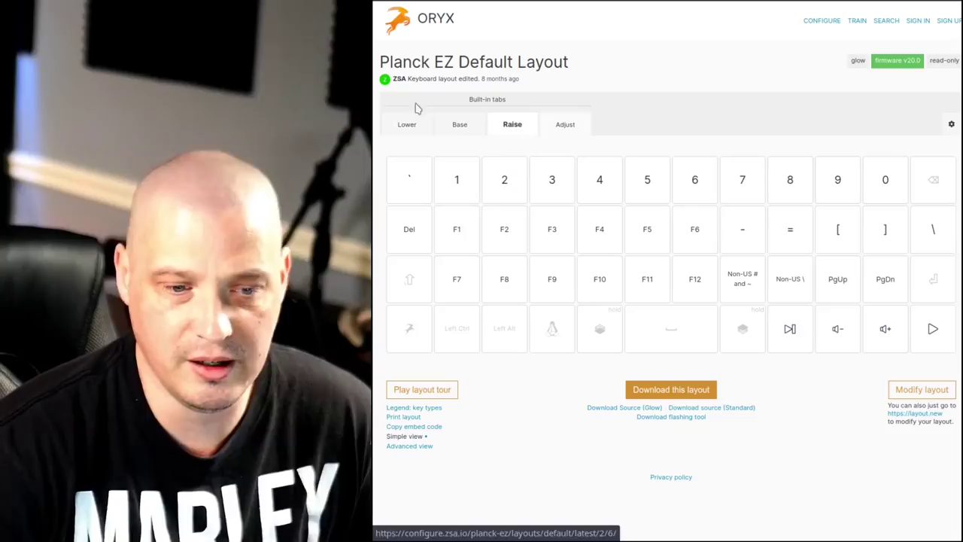
left_click(407, 125)
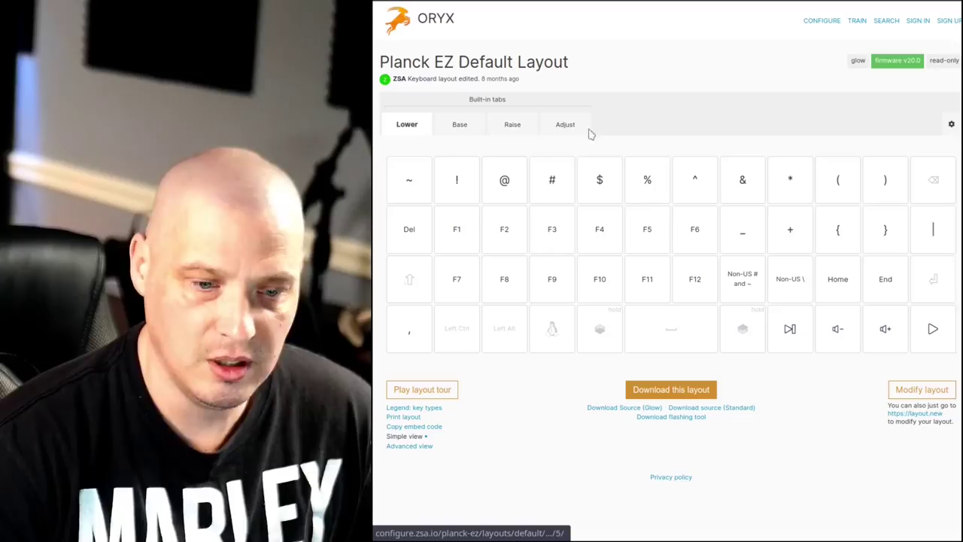
left_click(512, 125)
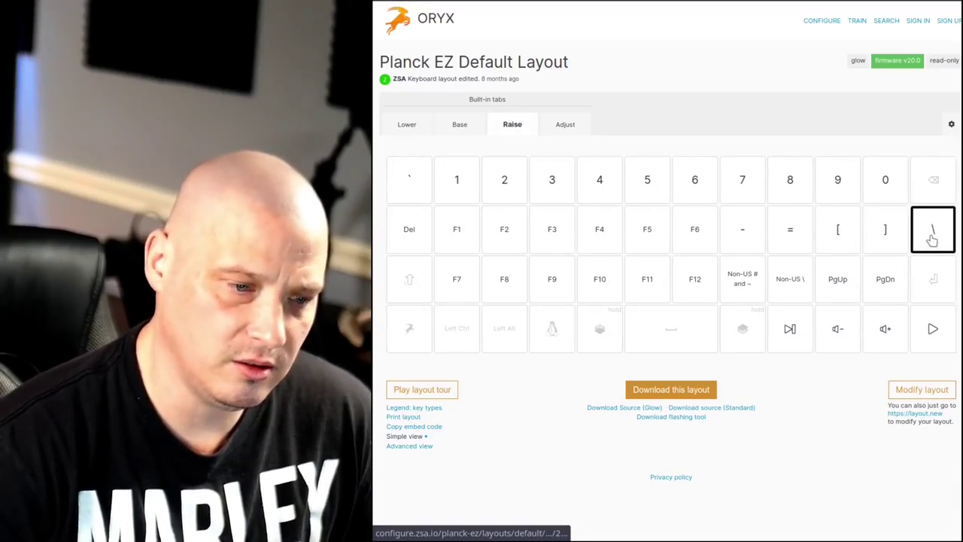
left_click(459, 125)
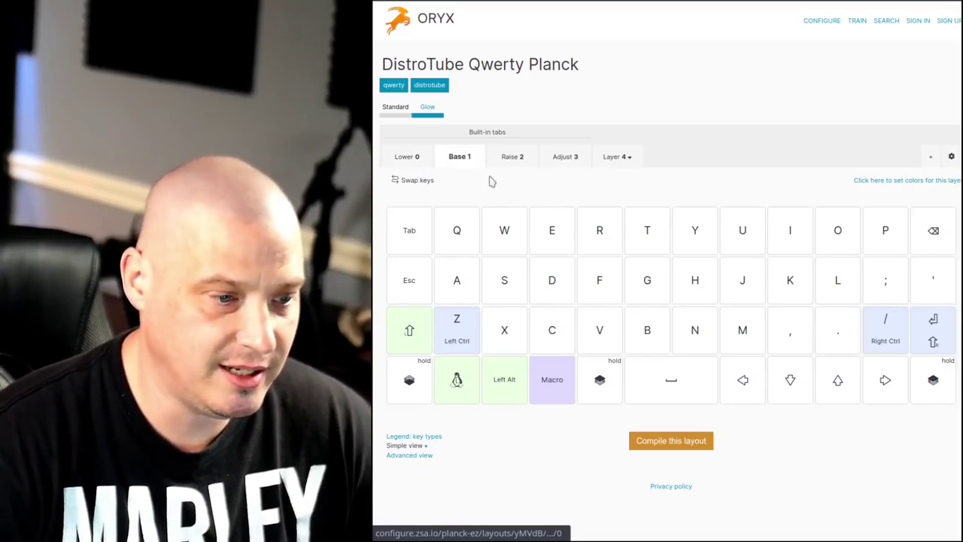
Step: Look through all layers of the DistroTube Qwerty Planck layout, from Layer 4 and Adjust to Raise, Base and Lower
left_click(616, 159)
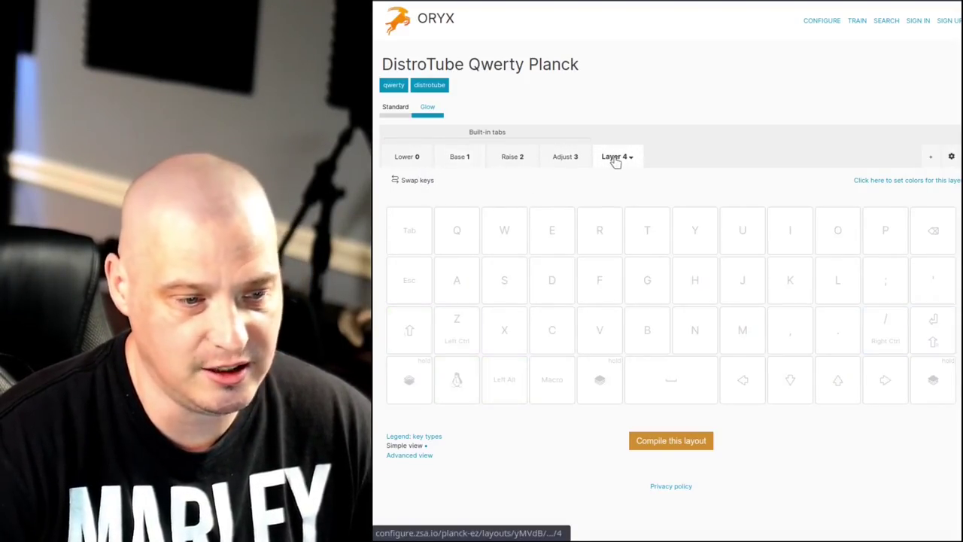
left_click(564, 158)
left_click(515, 160)
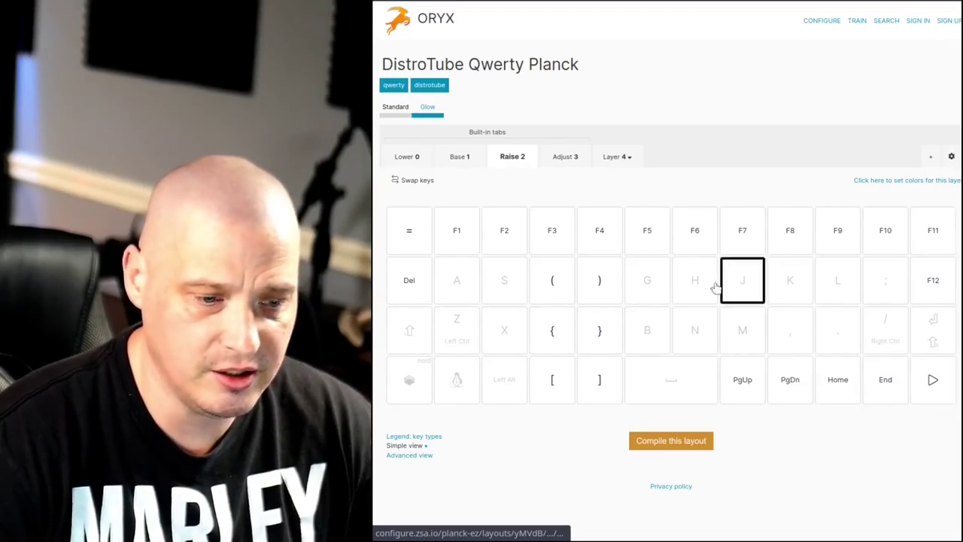
left_click(456, 160)
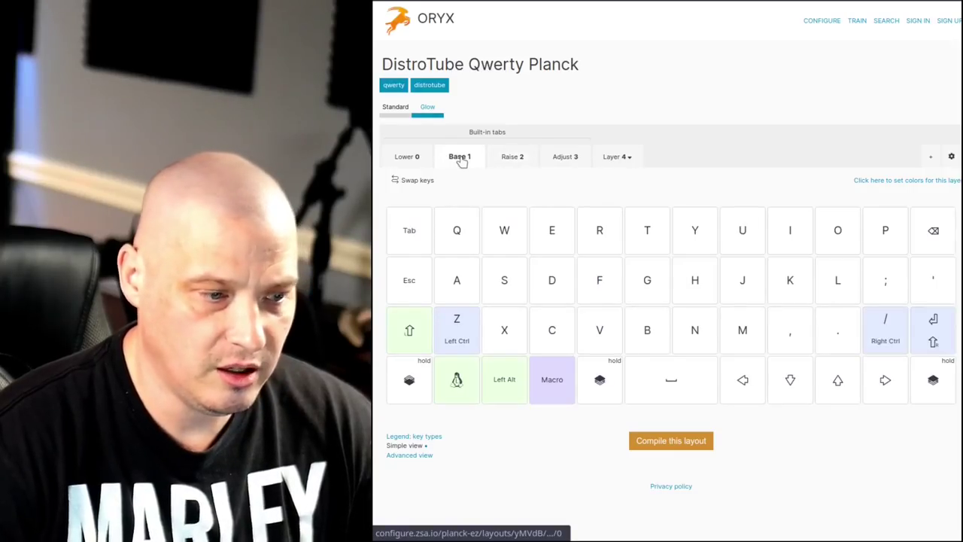
left_click(408, 160)
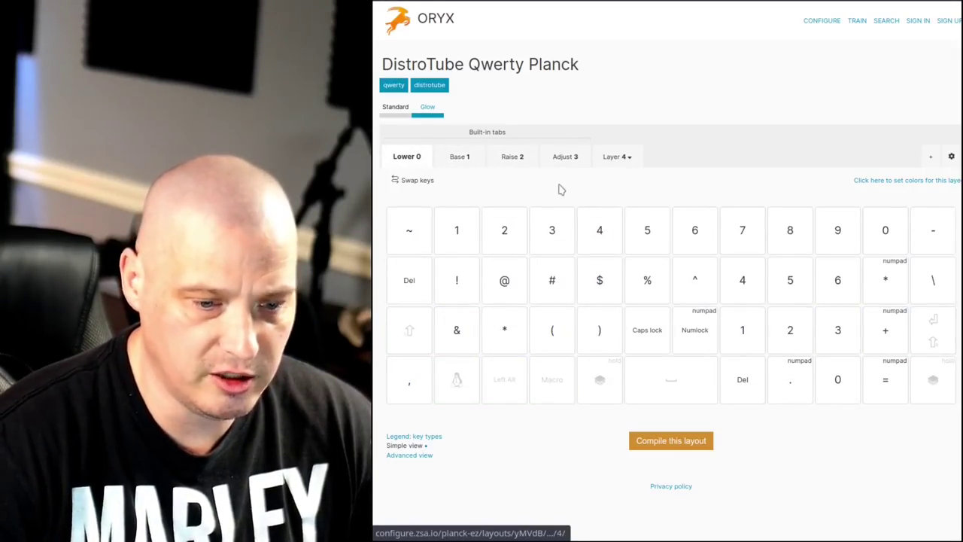
left_click(505, 156)
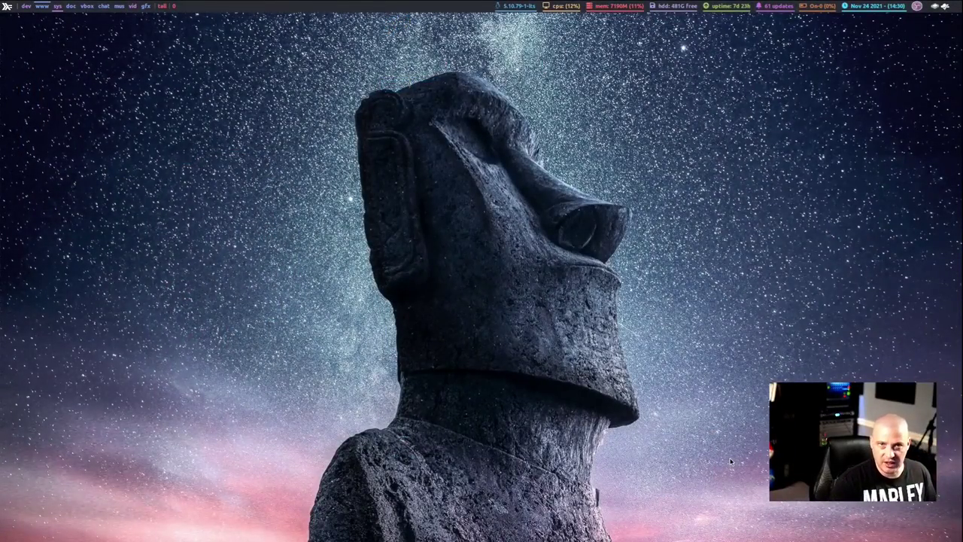
Step: Open a terminal window and enlarge its text by three zoom levels
key("super+Return")
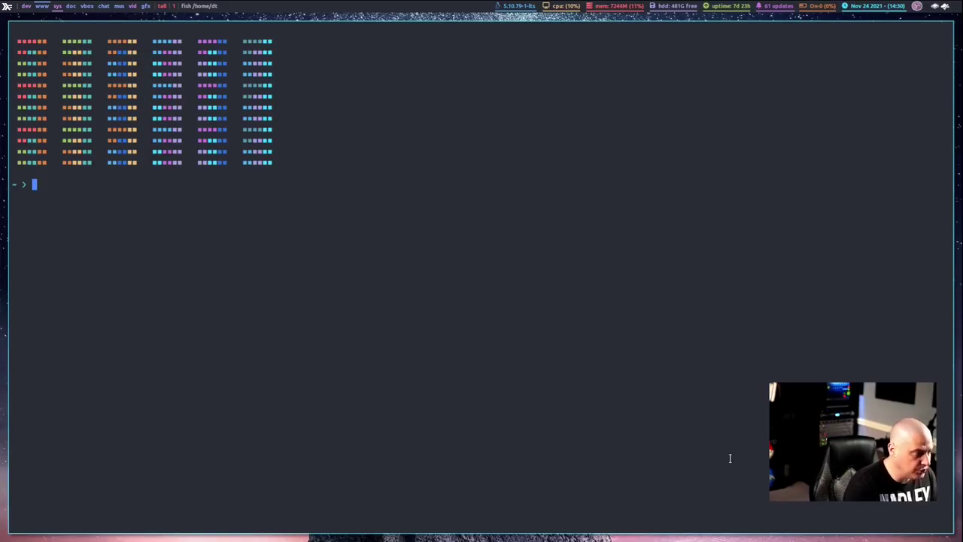
key("ctrl+equal")
key("ctrl+equal")
key("ctrl+equal")
Step: Change to the Downloads directory and list its files
type("cd Do")
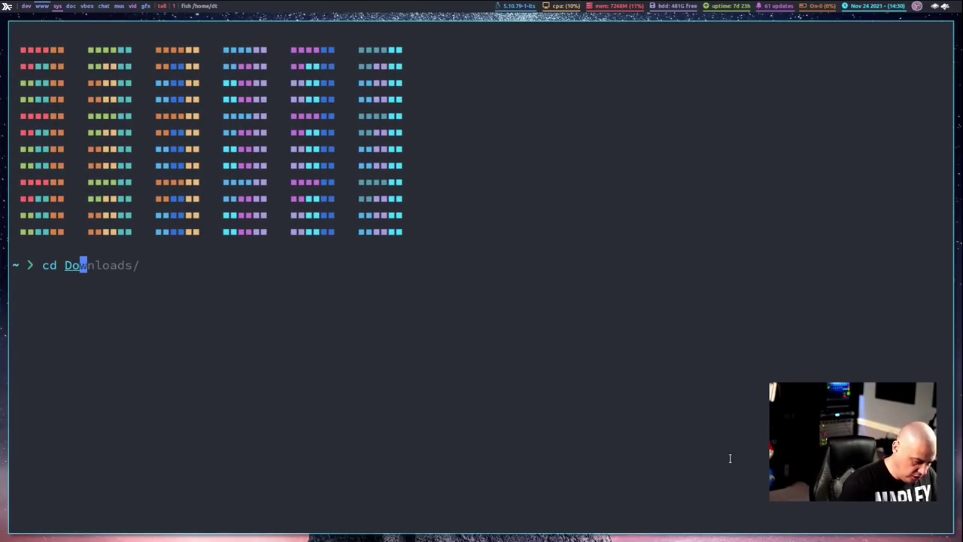
key("Right")
key("Return")
type("ls")
key("Return")
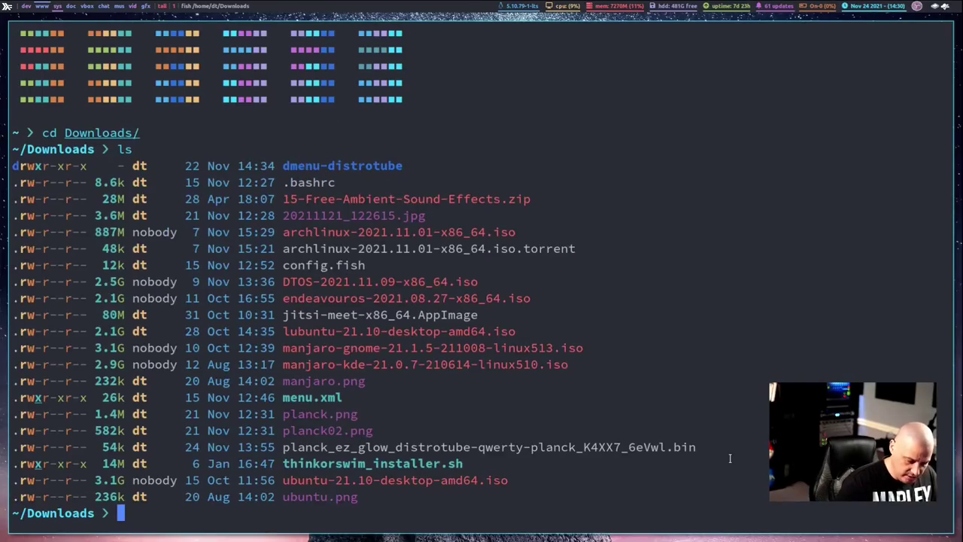
Step: Run wally-cli on planck_ez_glow_distrotube-qwerty-planck_K4XX7_6eVwl.bin to start flashing the keyboard firmware
triple_click(548, 447)
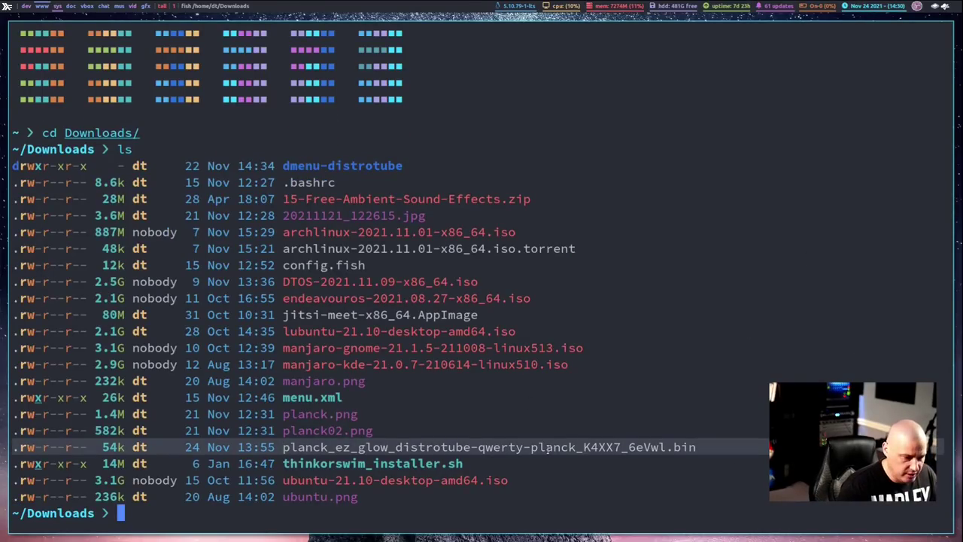
left_click(661, 488)
type("wally")
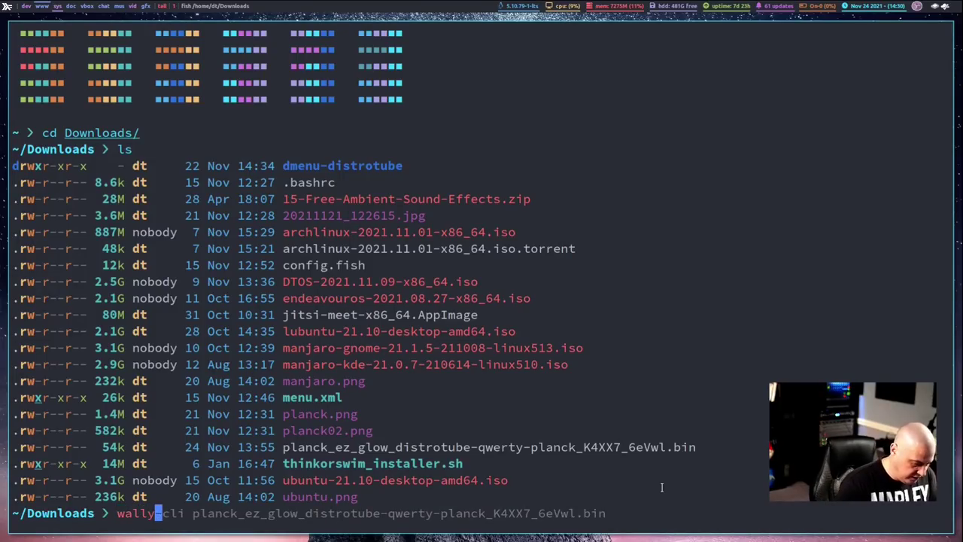
type("-cli ")
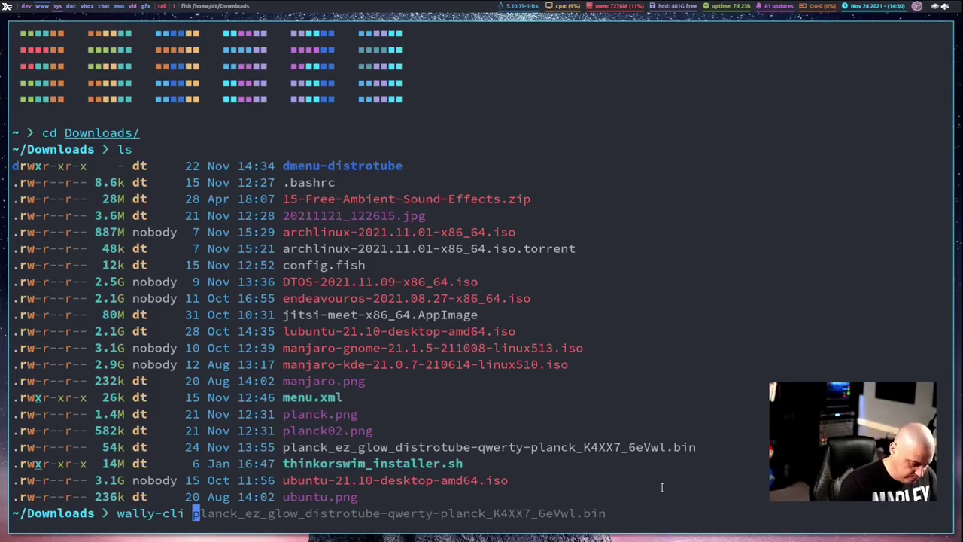
type("p")
key("Right")
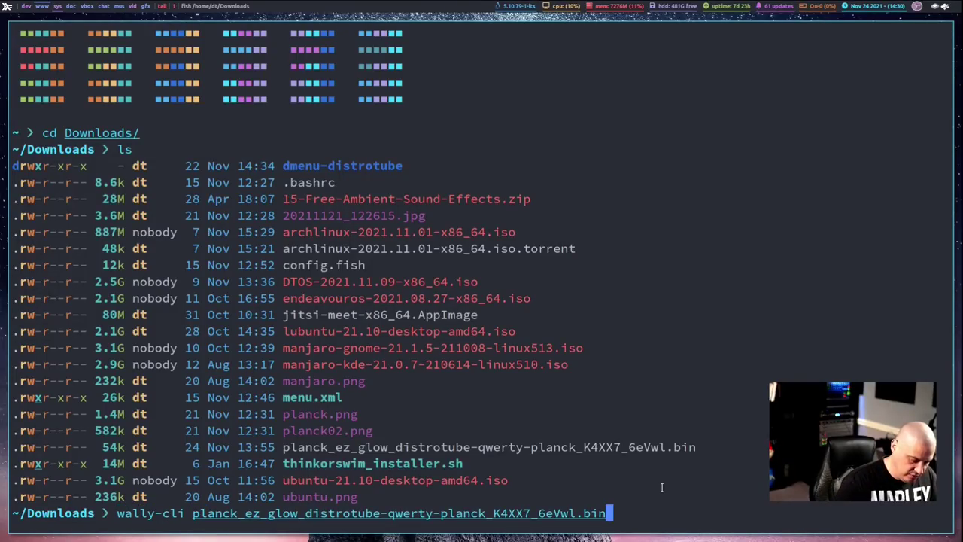
key("Return")
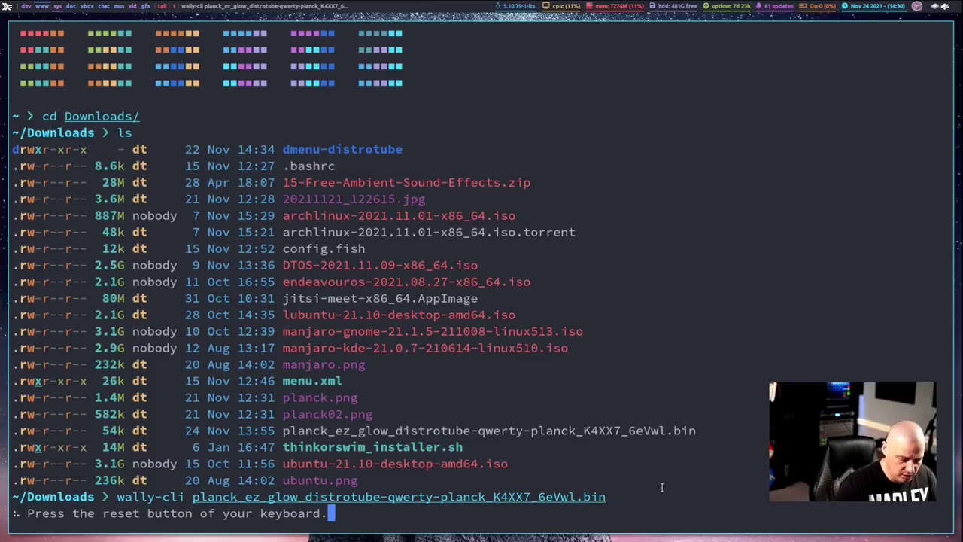